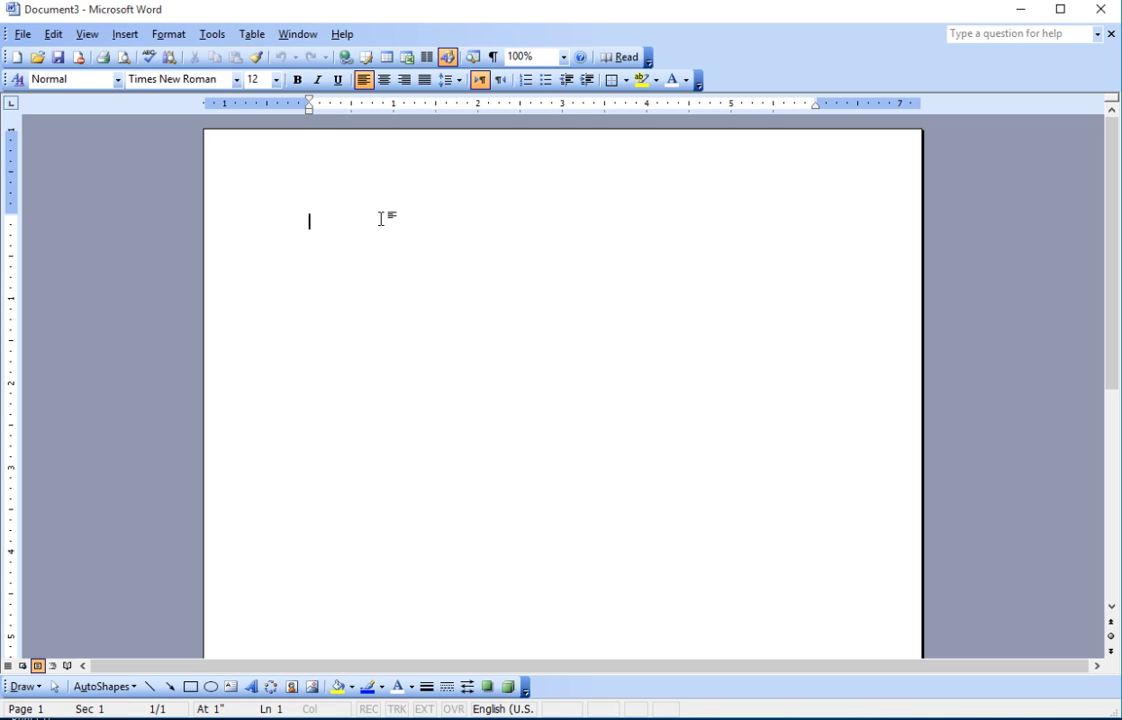
Step: Type the letters As, D, E, R, F, G, T, A, Q, W, Z, X, Q, V, B, N, M, J, K, L, P, Oi, Y, one per line
type("as d e r f g t")
key("Return")
type("a q w z x q v b")
key("Return")
type("n m j k l p")
key("Return")
type("oi")
key("Return")
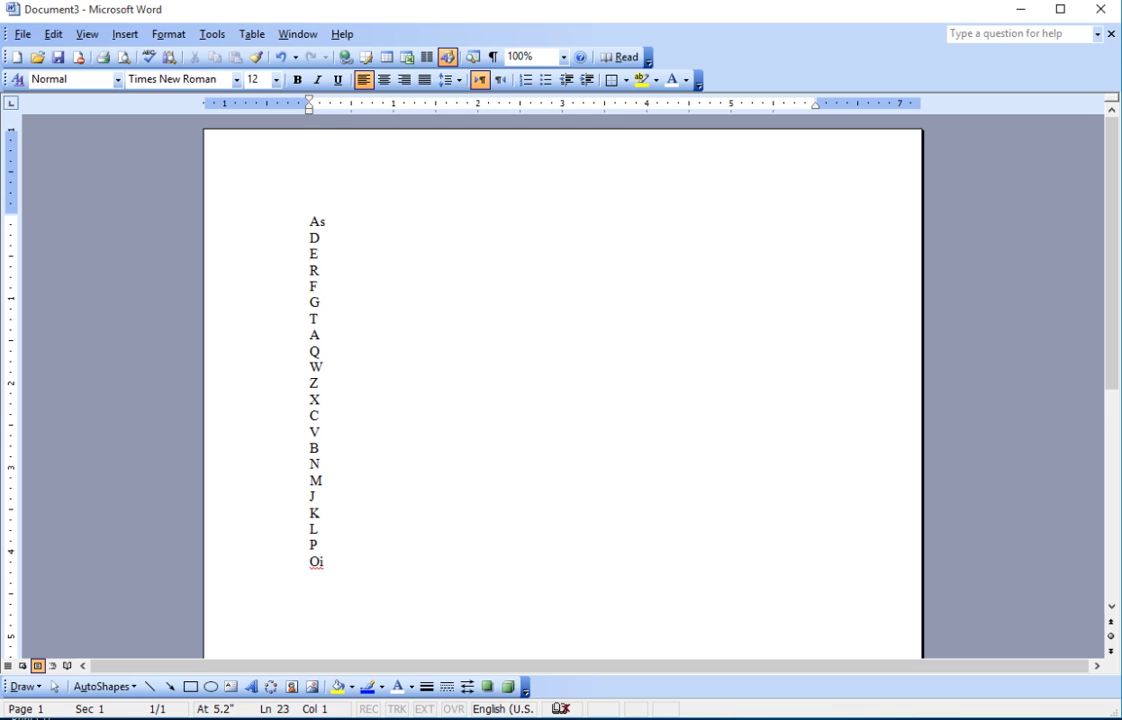
type("y")
key("Return")
Step: Sort the selected letter list by paragraphs, text, ascending with Table > Sort, giving A, As, B through Z
left_click_drag(333, 587, 270, 230)
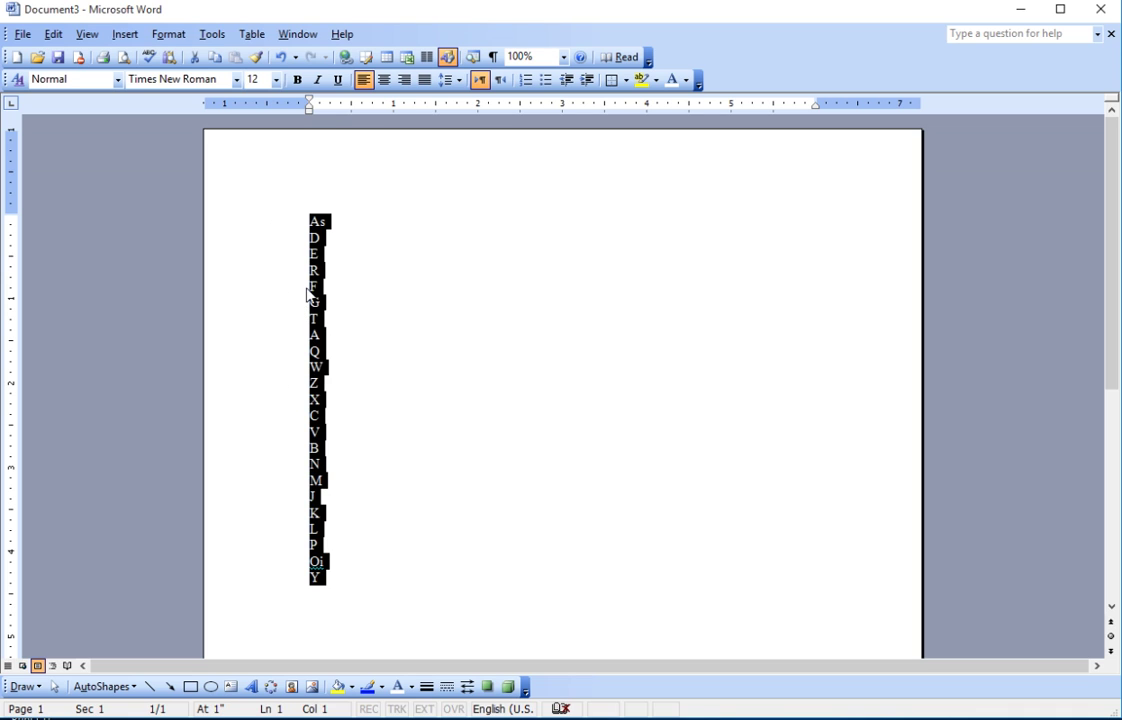
left_click(252, 34)
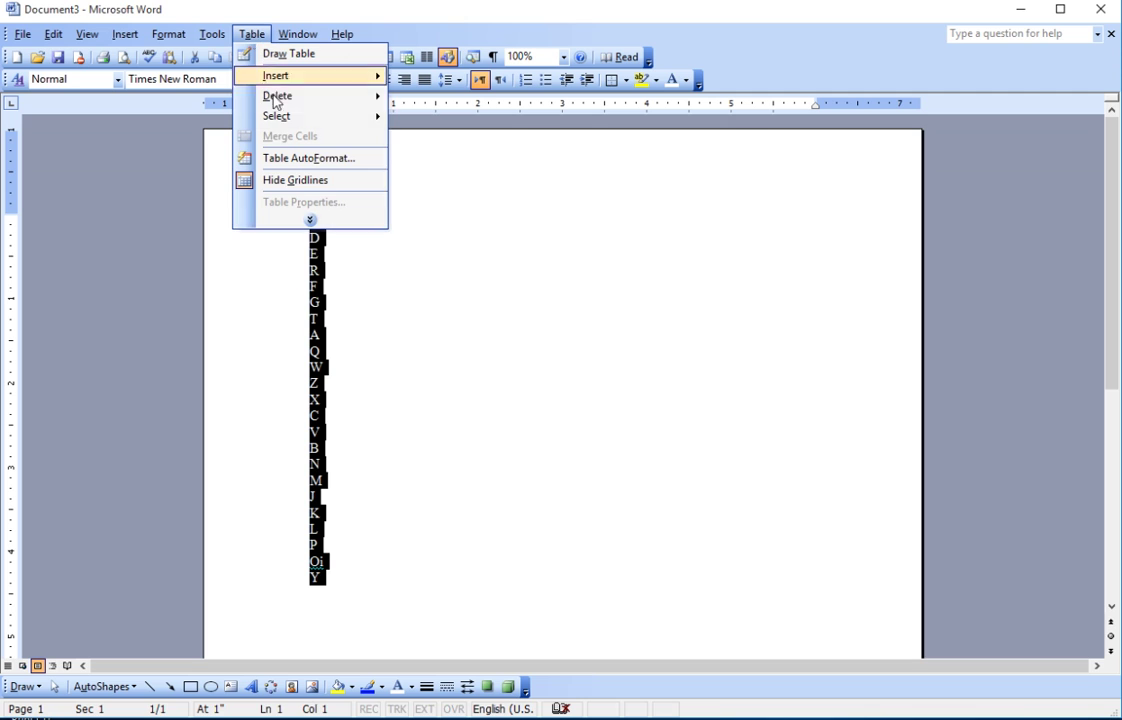
left_click(318, 222)
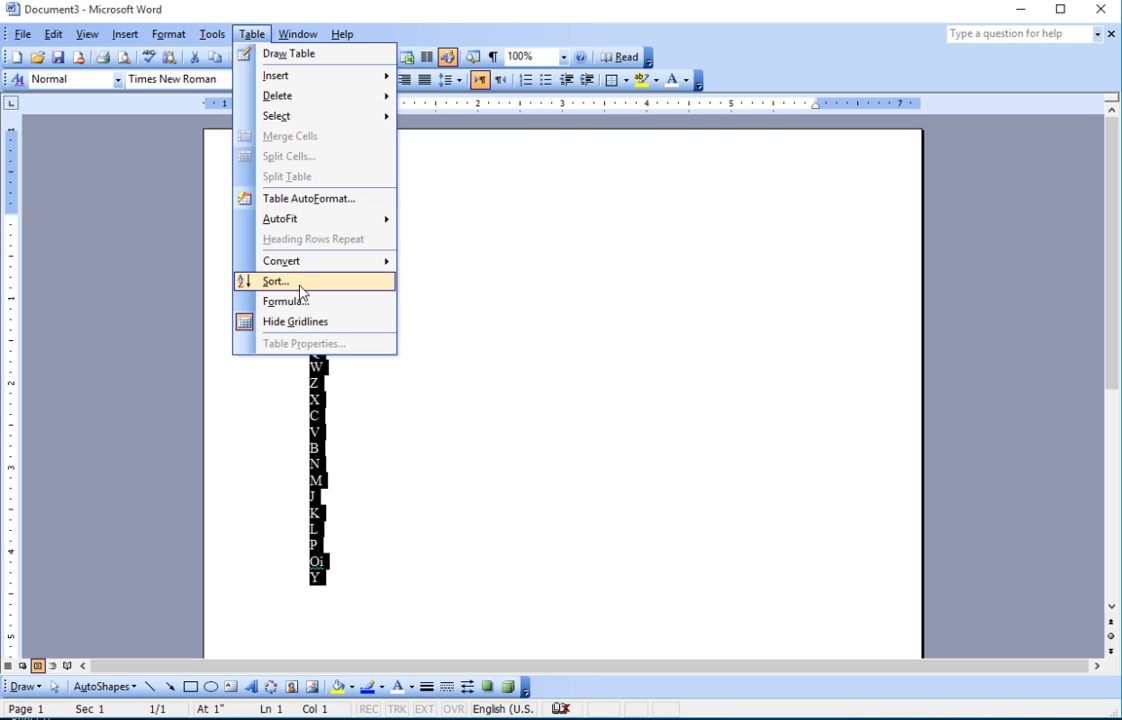
left_click(296, 285)
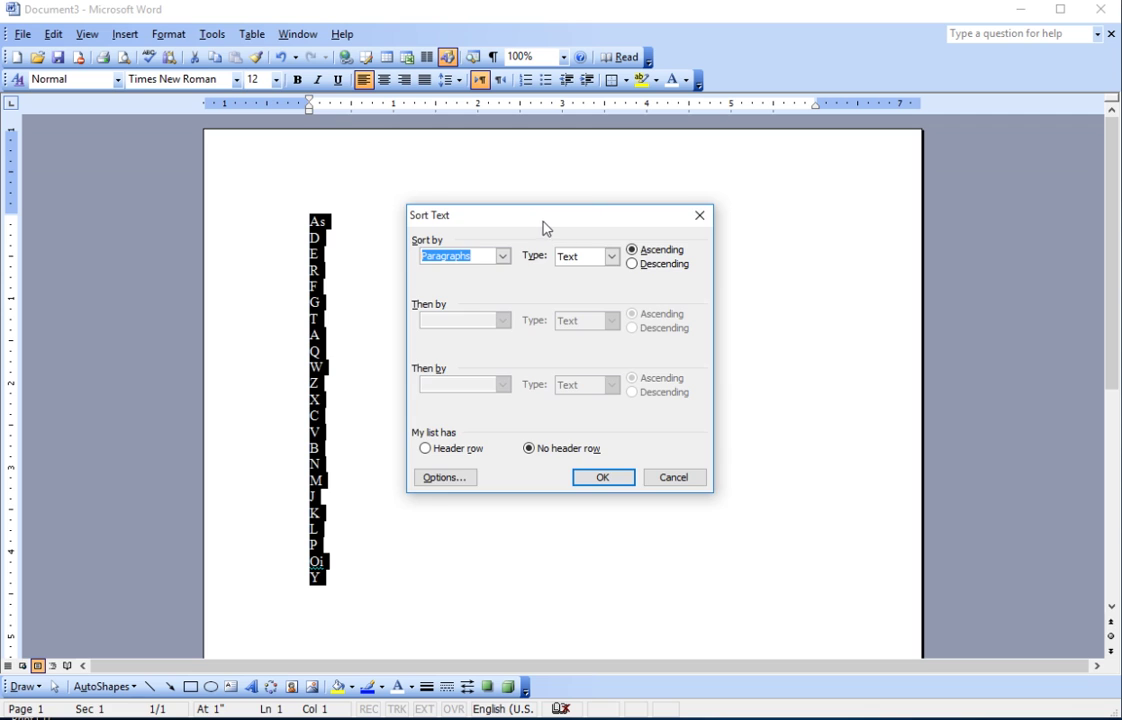
left_click_drag(540, 220, 586, 193)
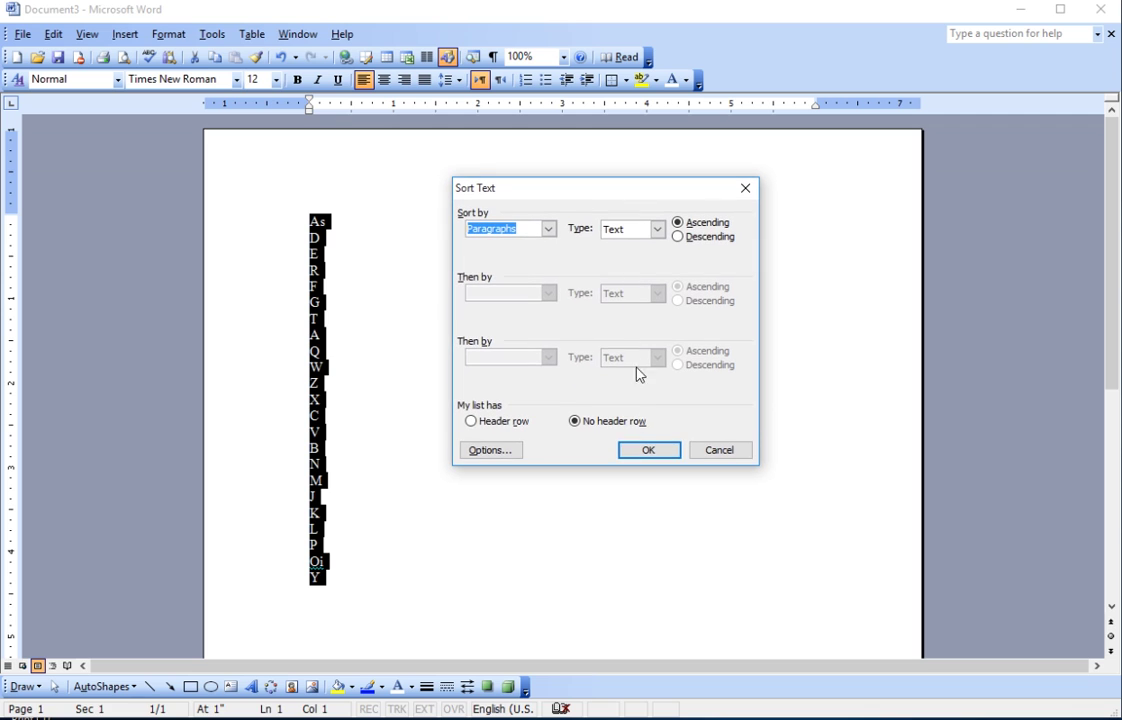
left_click(655, 449)
left_click(340, 224)
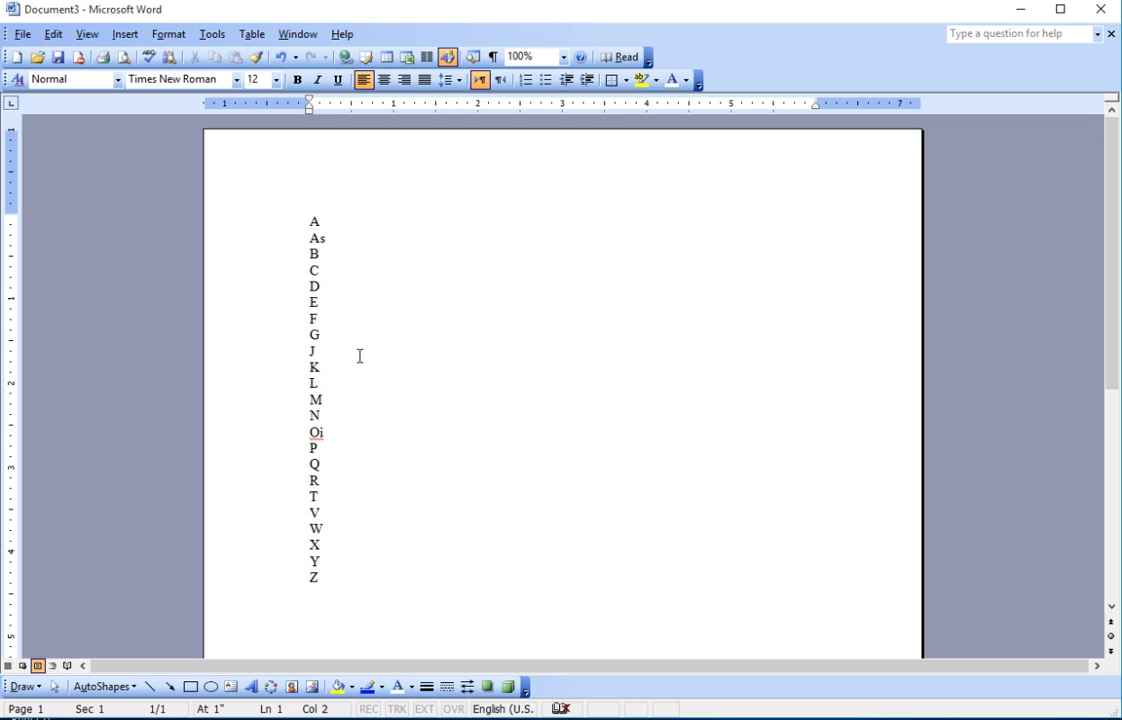
left_click_drag(320, 221, 348, 511)
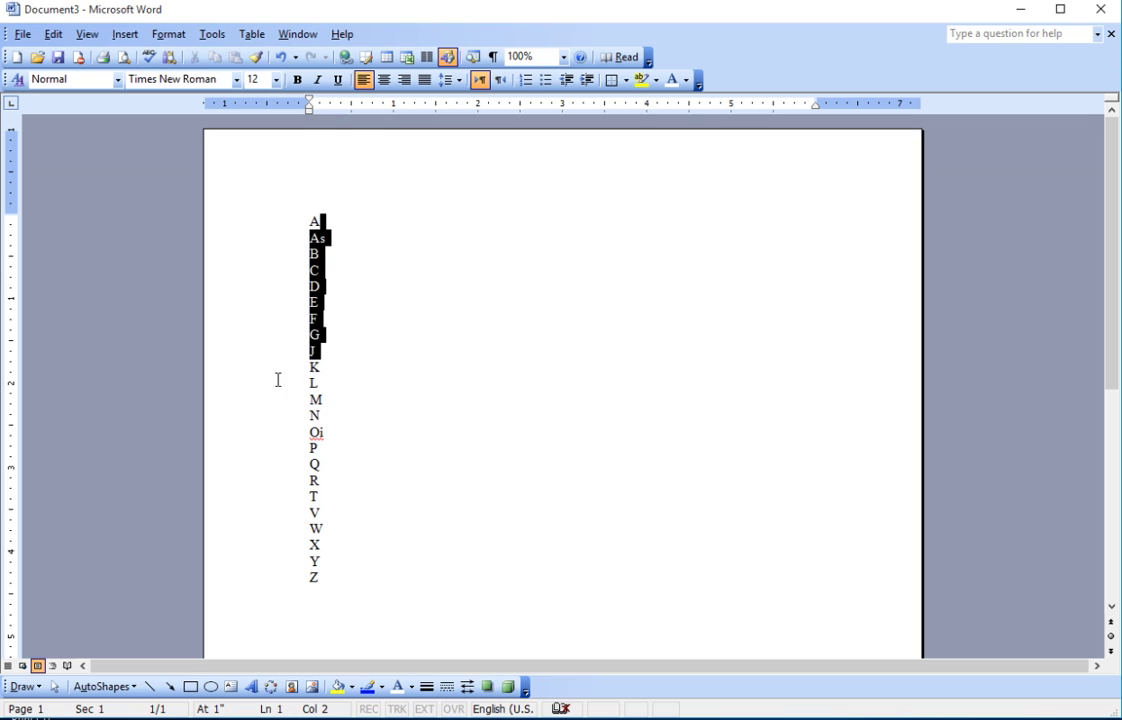
Step: Re-sort the whole selected list with Table > Sort in Descending order, from Z down to A
left_click(320, 511)
left_click_drag(322, 578, 310, 207)
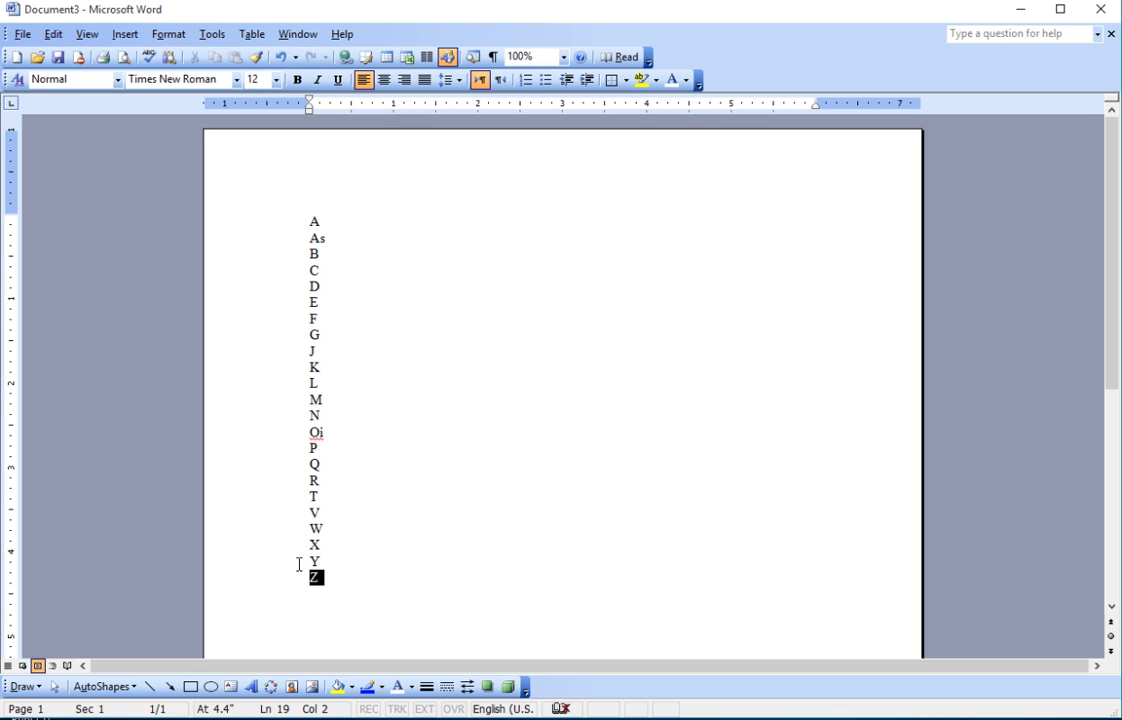
left_click(253, 35)
left_click(285, 180)
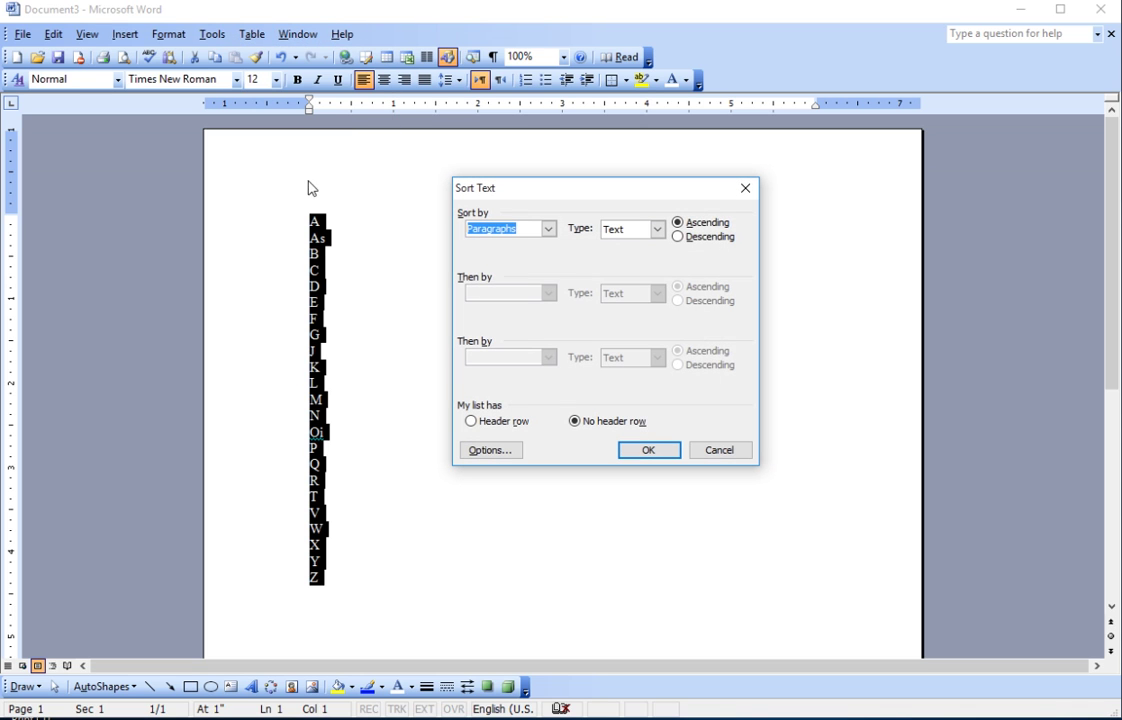
left_click(678, 237)
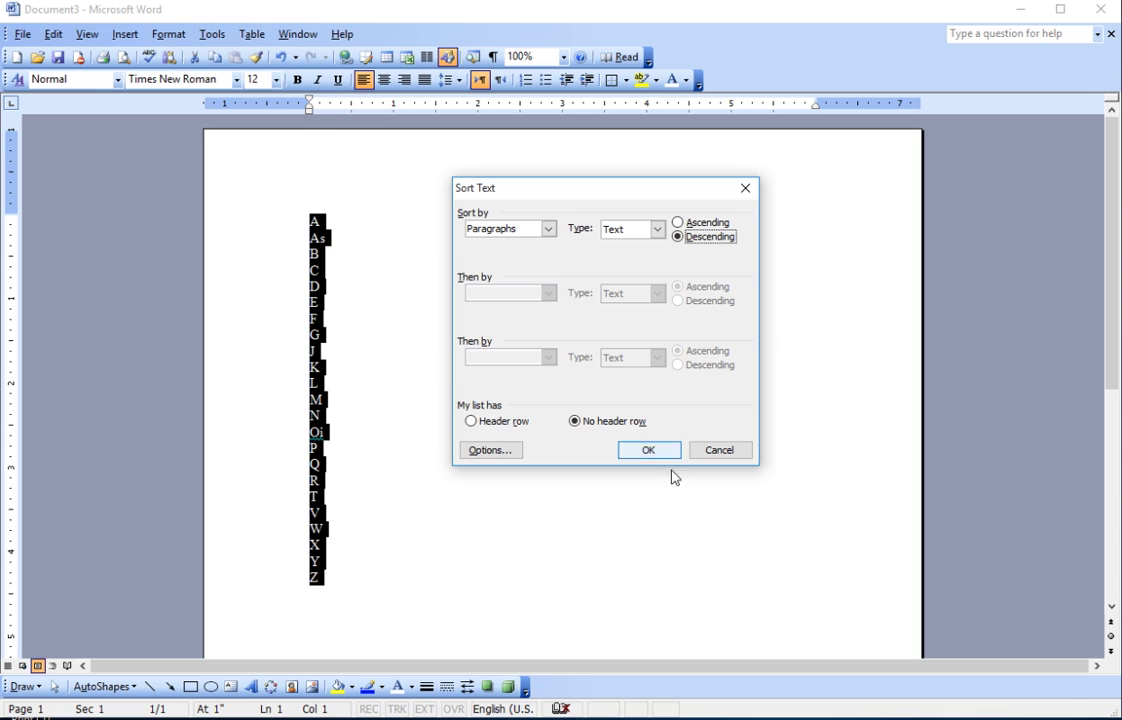
left_click(649, 450)
left_click(474, 385)
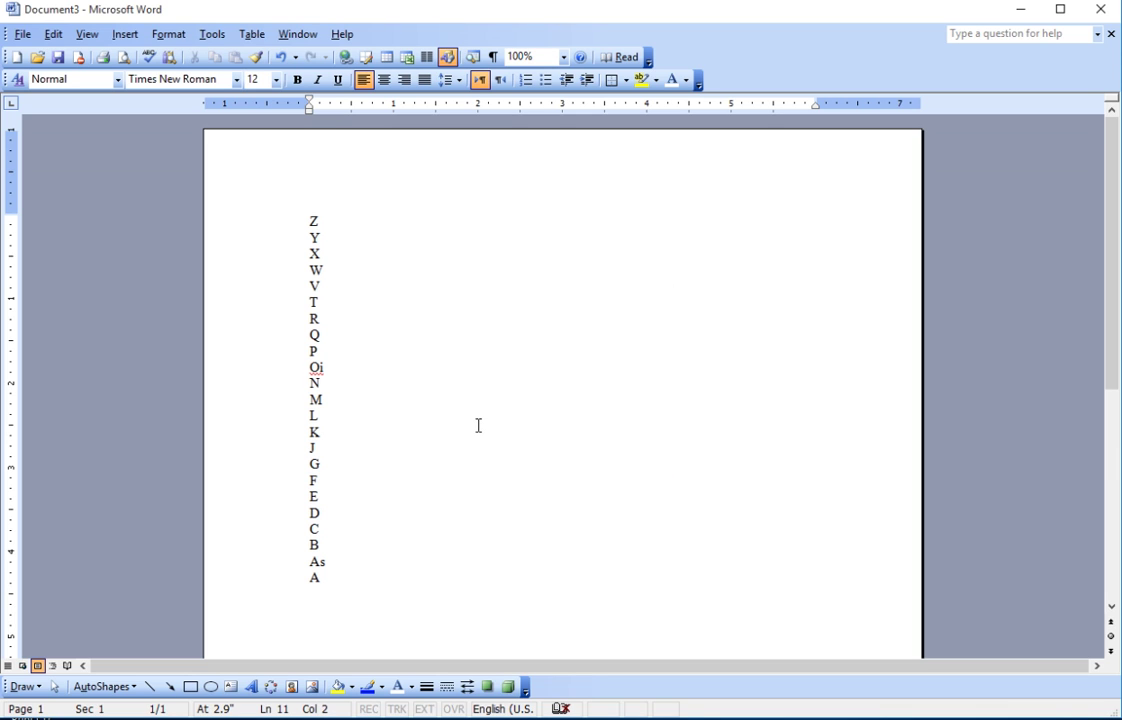